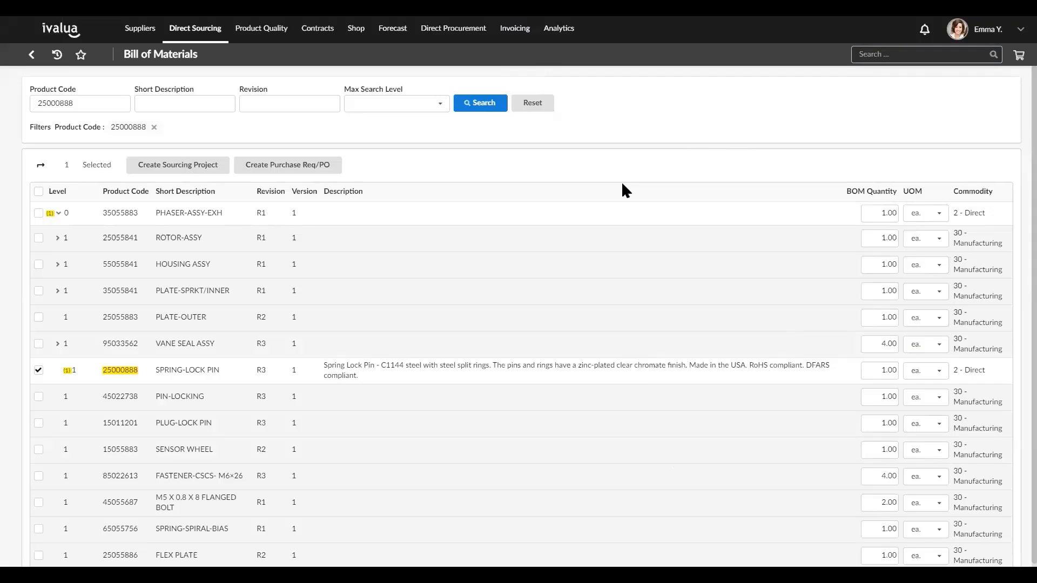
Create a purchase requisition for the selected SPRING-LOCK PIN in the bill of materials
{"action": "mouse_move", "coordinate": [210, 33]}
{"action": "left_click", "coordinate": [296, 165]}
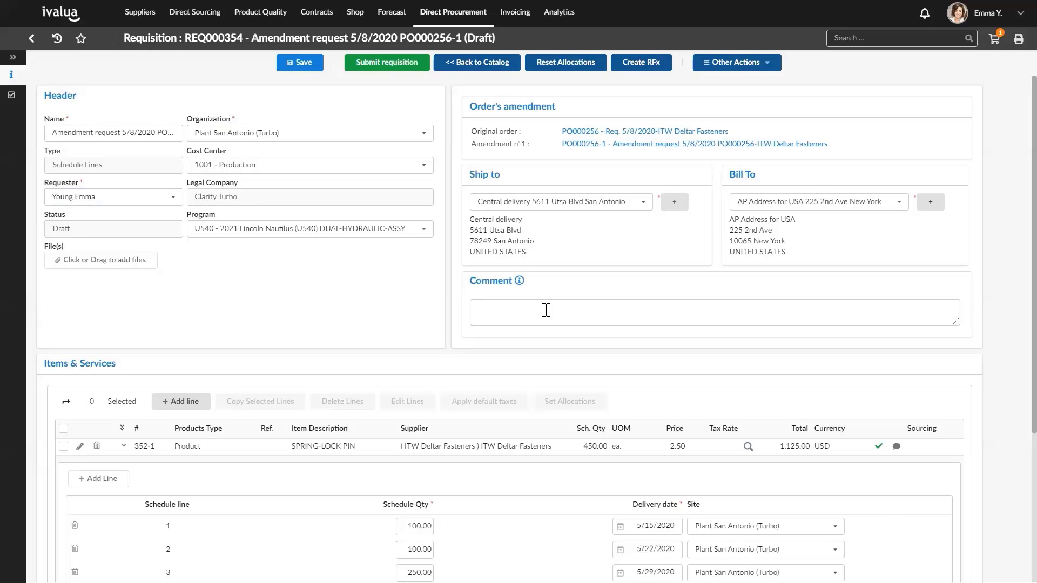
Examine the SPRING-LOCK PIN schedule lines in the requisition and the site choices offered for schedule line 1
{"action": "scroll", "coordinate": [1010, 259], "scroll_direction": "down", "scroll_amount": 2}
{"action": "scroll", "coordinate": [1010, 297], "scroll_direction": "down", "scroll_amount": 1}
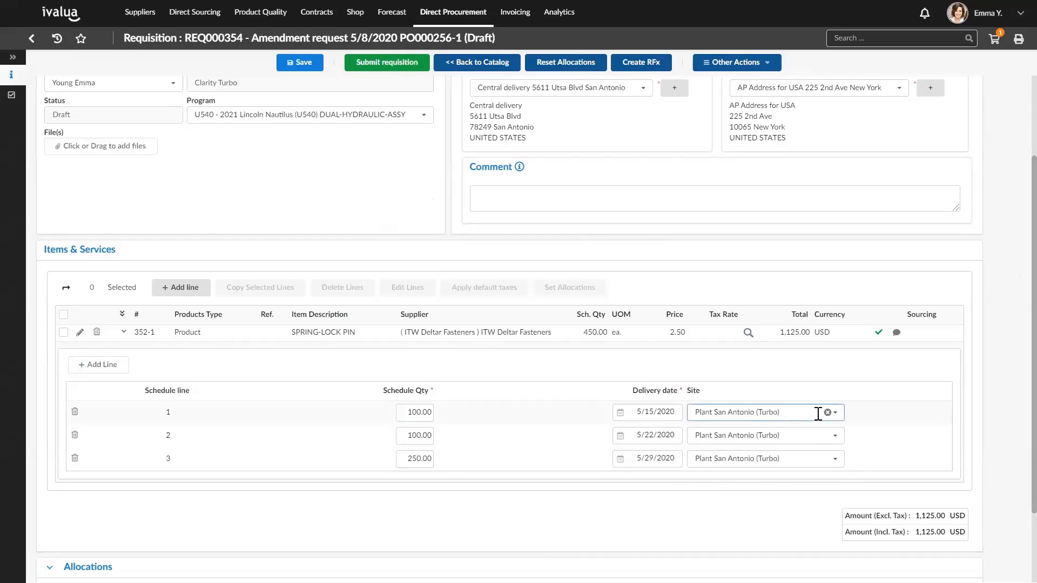
{"action": "left_click", "coordinate": [835, 414]}
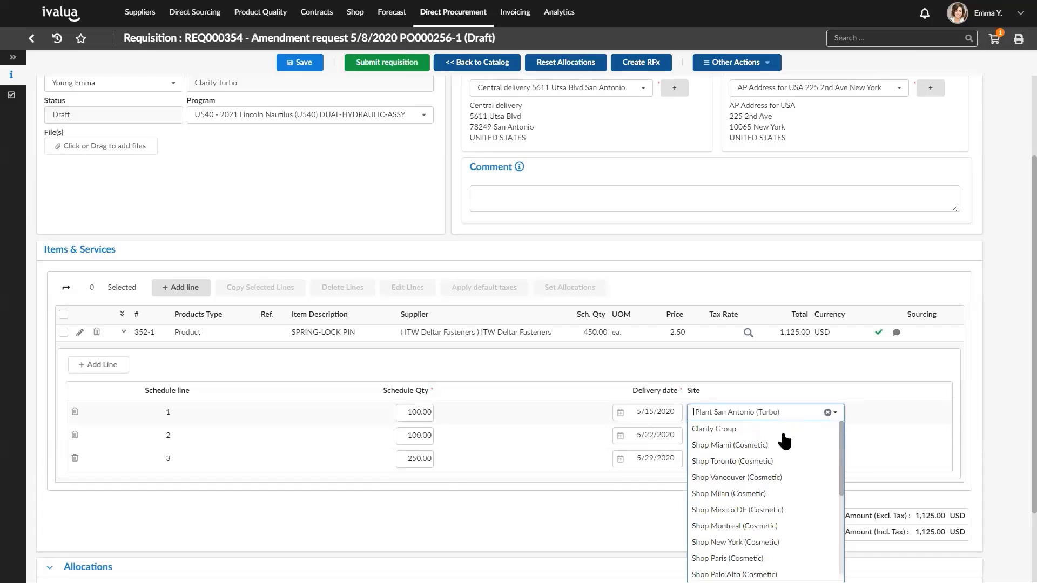
{"action": "left_click", "coordinate": [875, 426]}
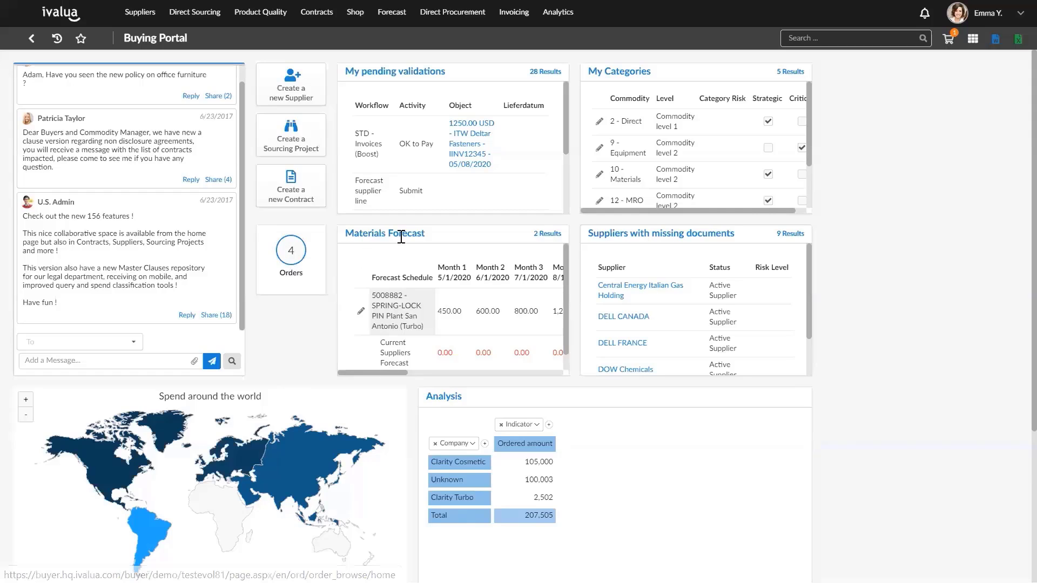
Open the full Materials Forecast from the Buying Portal and open the SPRING-LOCK PIN forecast schedule for Plant San Antonio (Turbo)
{"action": "left_click", "coordinate": [549, 237]}
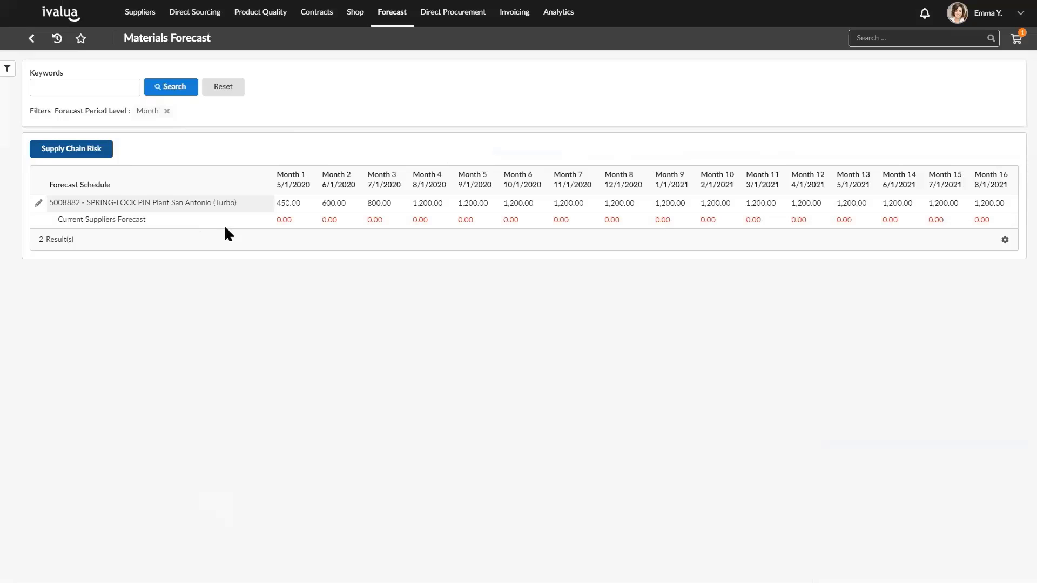
{"action": "left_click", "coordinate": [38, 203]}
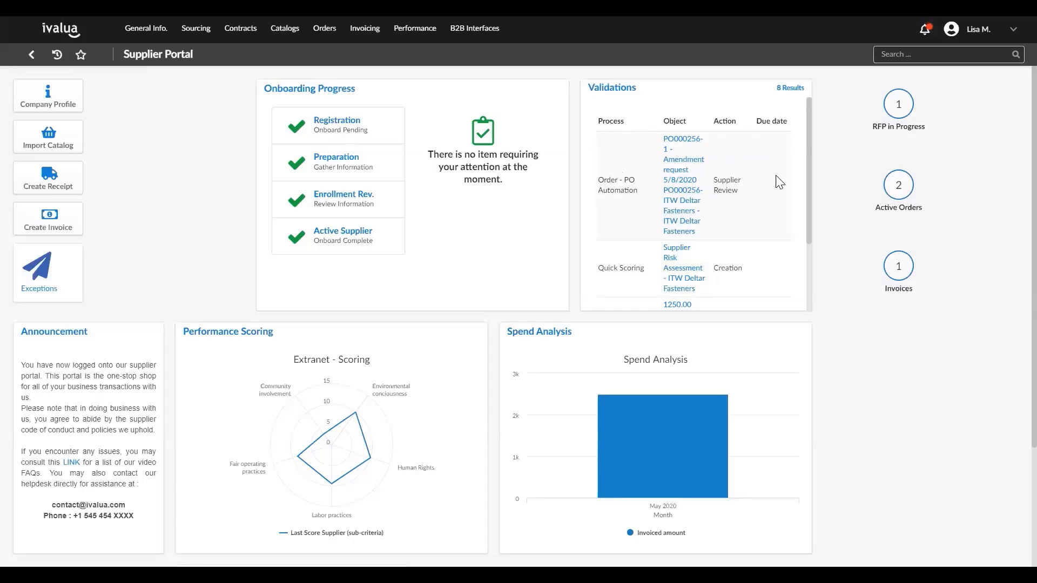
Review the pending validations in the Supplier Portal and open the 1,125.00 USD order among the active orders
{"action": "scroll", "coordinate": [702, 200], "scroll_direction": "down", "scroll_amount": 2}
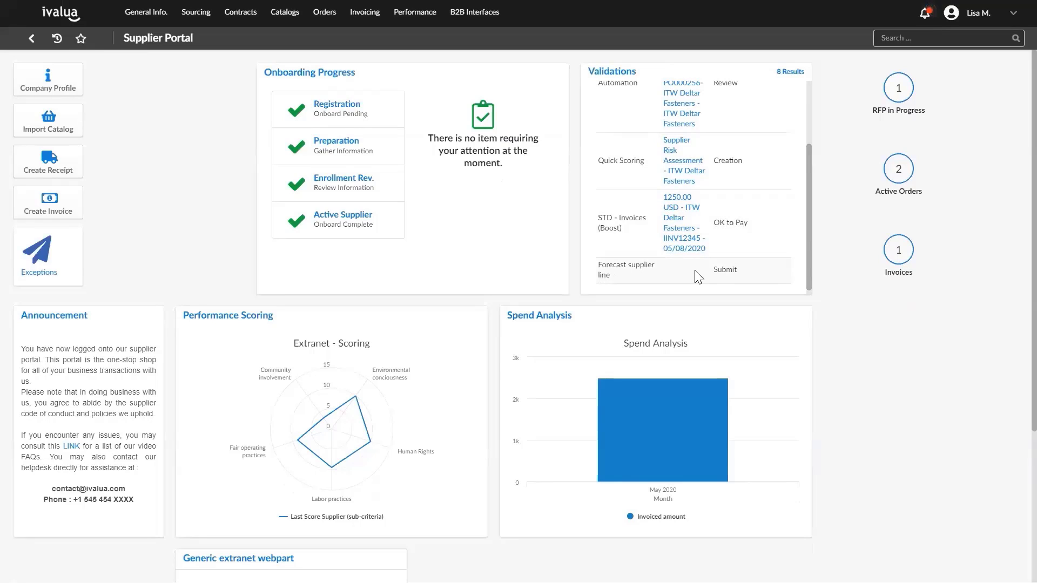
{"action": "left_click_drag", "start_coordinate": [805, 230], "coordinate": [807, 137]}
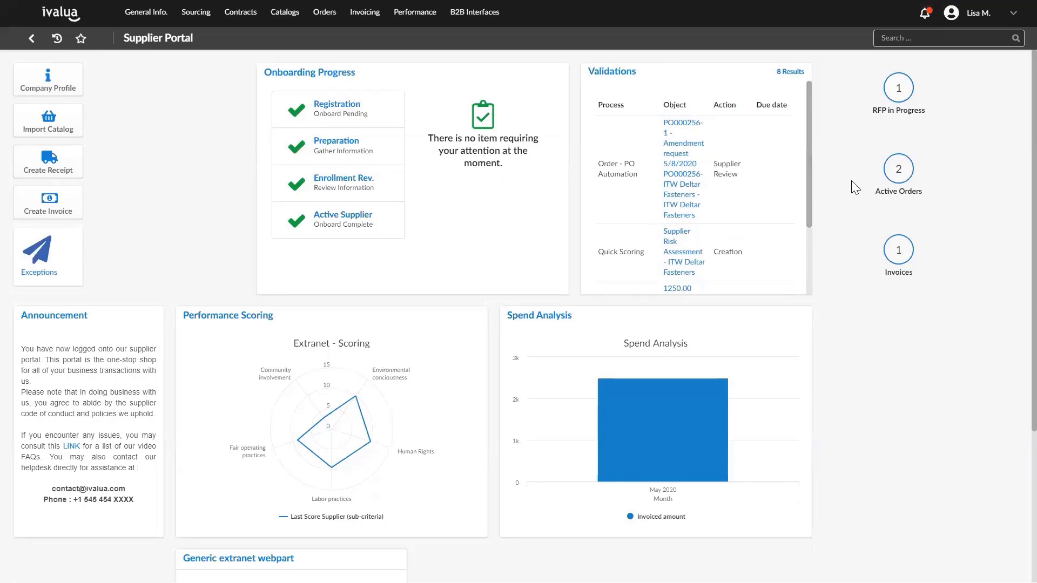
{"action": "left_click", "coordinate": [900, 172]}
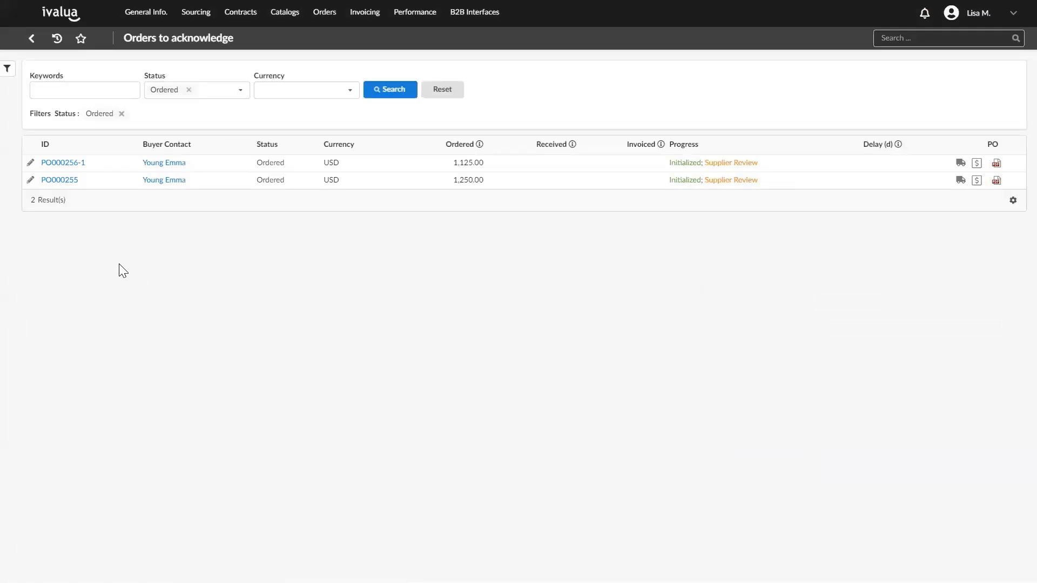
{"action": "left_click", "coordinate": [62, 163]}
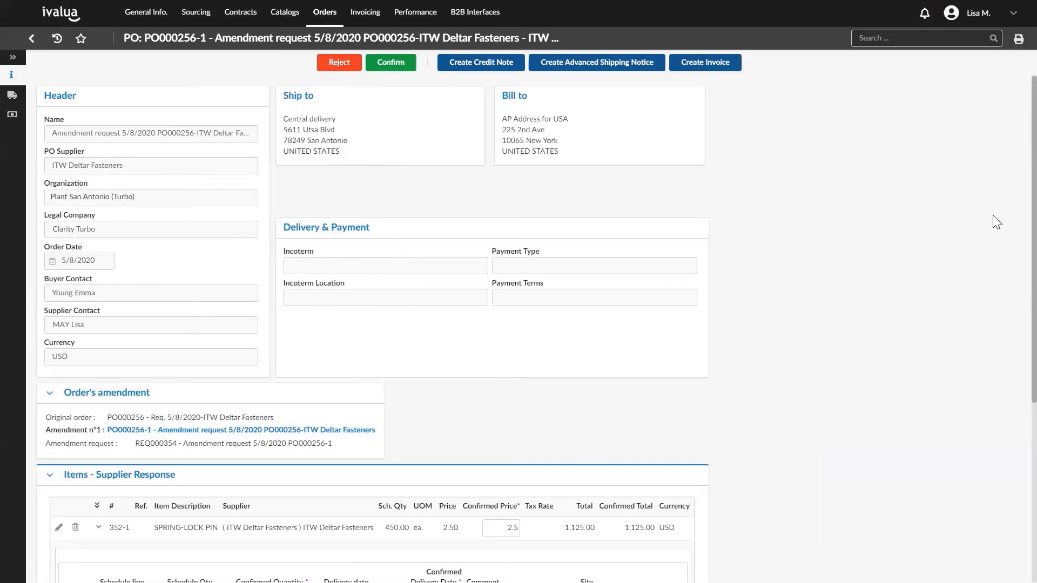
Try splitting schedule line 1 of the SPRING-LOCK PIN supplier response with a duplicate line, and delete that duplicate
{"action": "left_click_drag", "start_coordinate": [1011, 187], "coordinate": [1011, 321]}
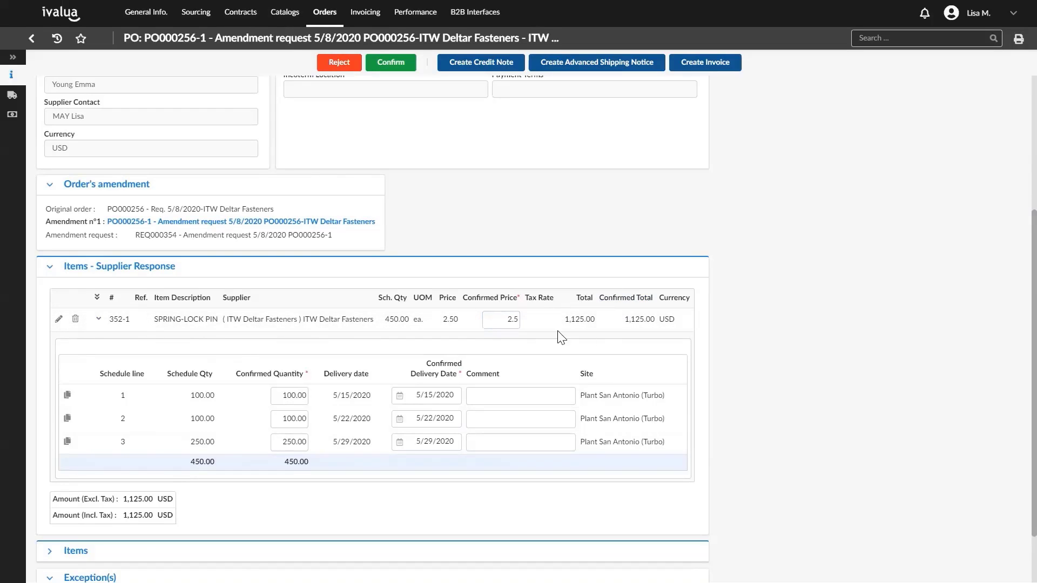
{"action": "left_click", "coordinate": [303, 391]}
{"action": "left_click", "coordinate": [303, 444]}
{"action": "left_click", "coordinate": [67, 399]}
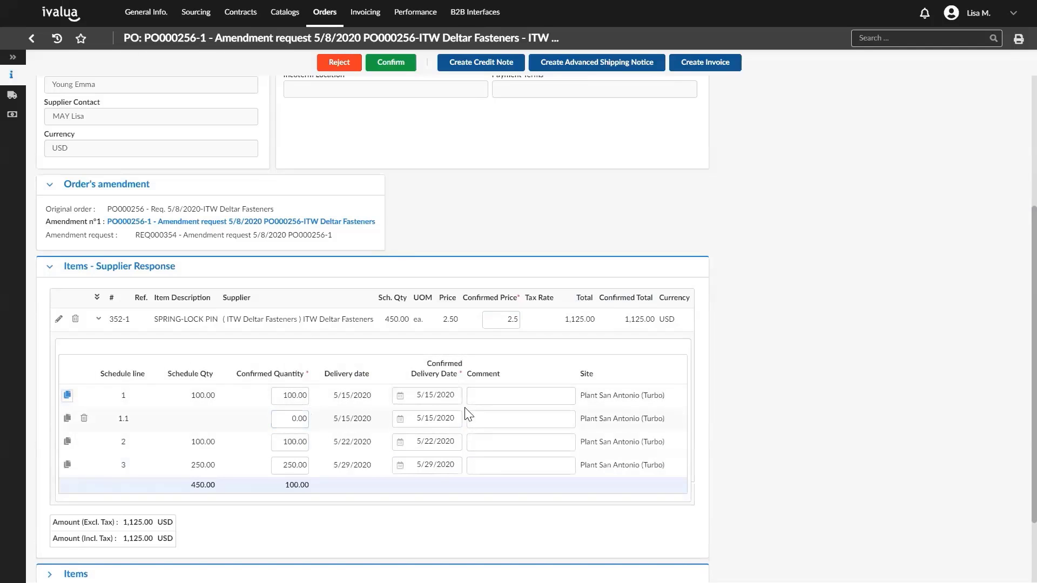
{"action": "left_click", "coordinate": [84, 419]}
{"action": "left_click", "coordinate": [608, 76]}
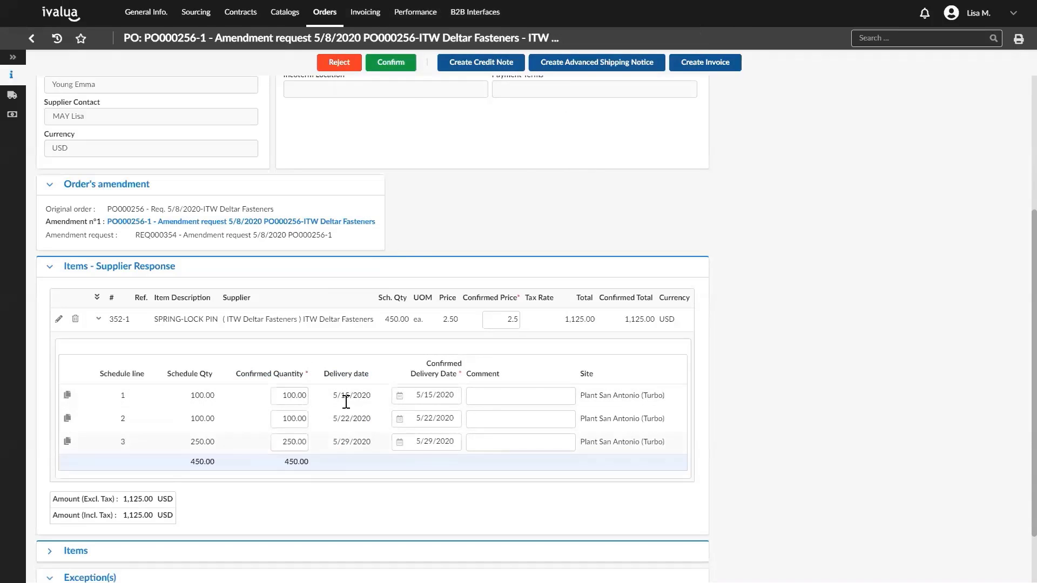
Add the comment "good to go" to schedule line 1 and confirm the order
{"action": "left_click", "coordinate": [479, 395]}
{"action": "type", "text": "good to go"}
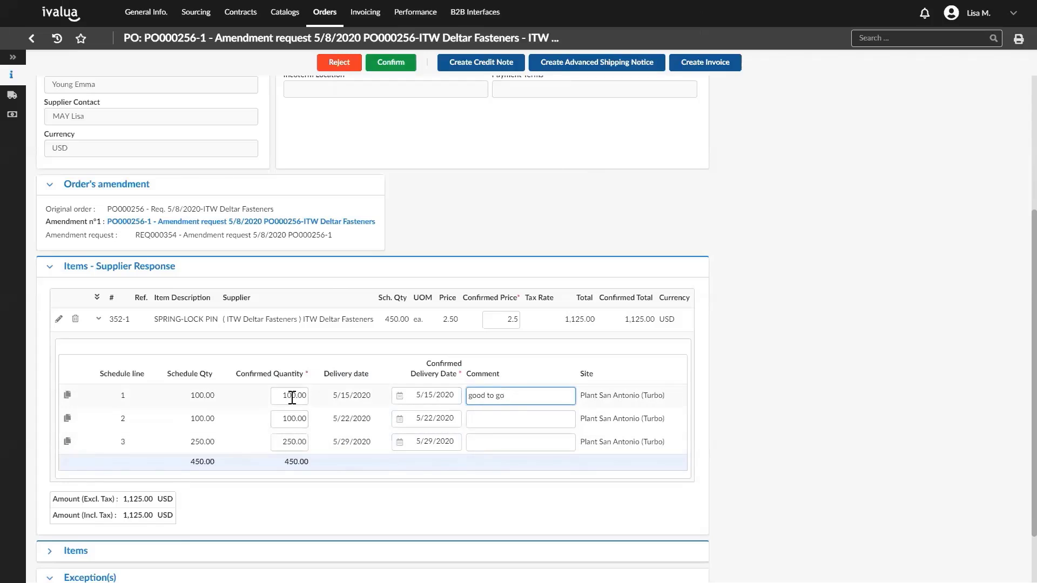
{"action": "left_click", "coordinate": [393, 62]}
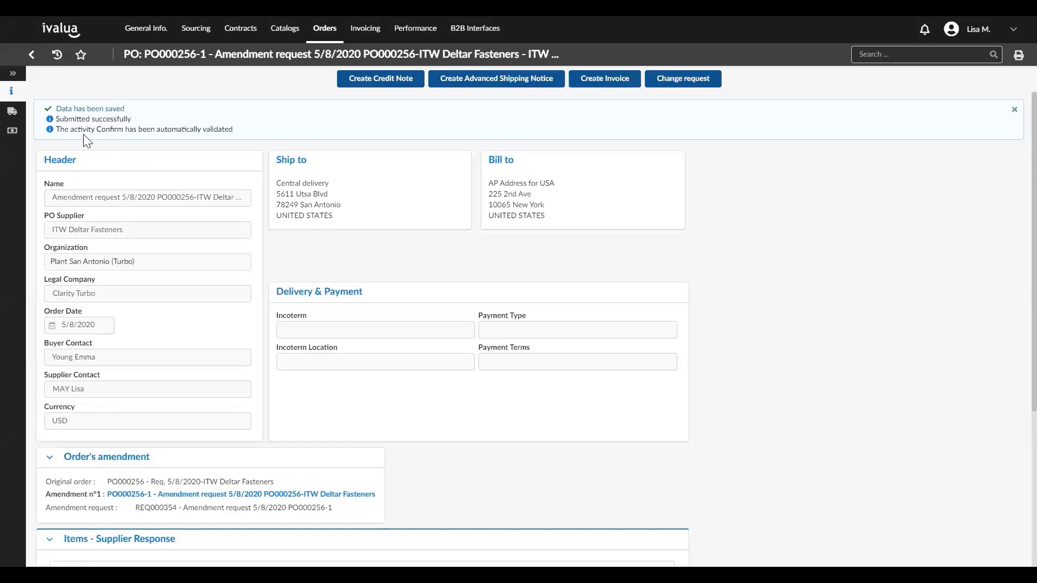
Open the supplier's Materials Forecast and set the Current Supplier Forecast to 450, 600, 500 and 1200 for Months 1 to 4
{"action": "mouse_move", "coordinate": [326, 34]}
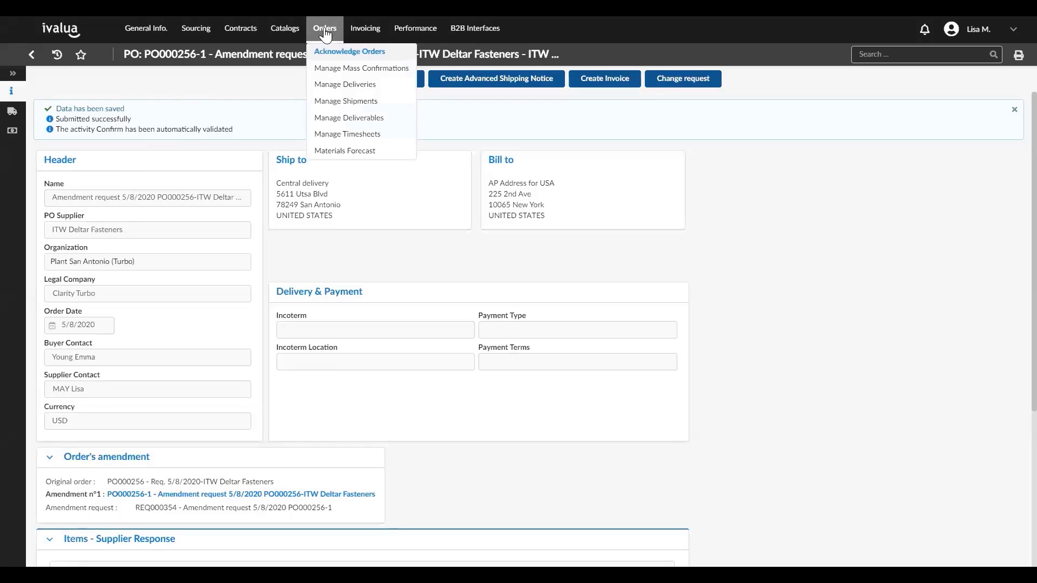
{"action": "left_click", "coordinate": [349, 157]}
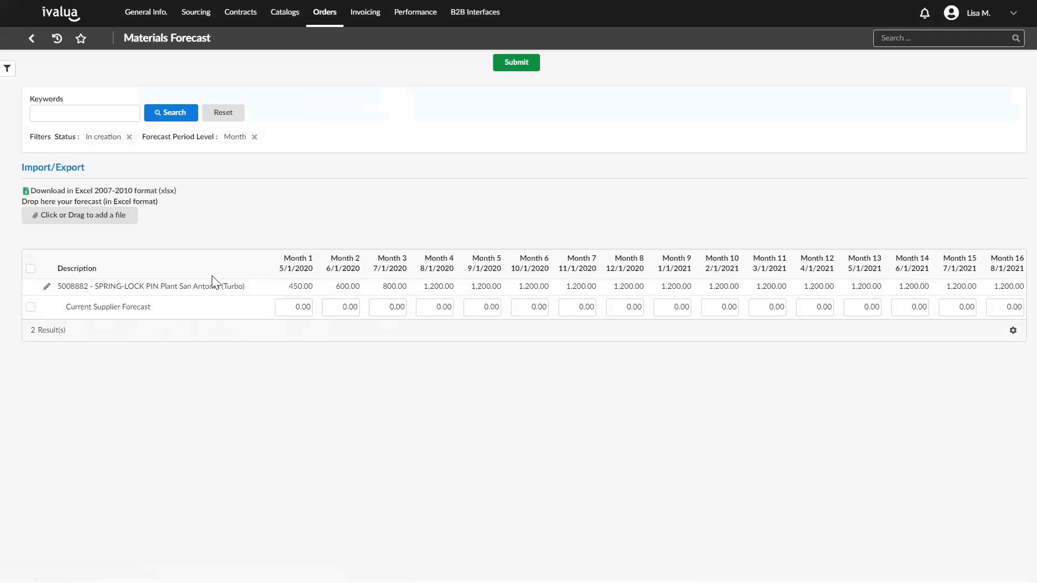
{"action": "left_click", "coordinate": [288, 312]}
{"action": "double_click", "coordinate": [288, 312]}
{"action": "type", "text": "450"}
{"action": "key", "text": "Tab"}
{"action": "type", "text": "600"}
{"action": "key", "text": "Tab"}
{"action": "type", "text": "5"}
{"action": "key", "text": "Tab"}
{"action": "type", "text": "120"}
{"action": "key", "text": "Tab"}
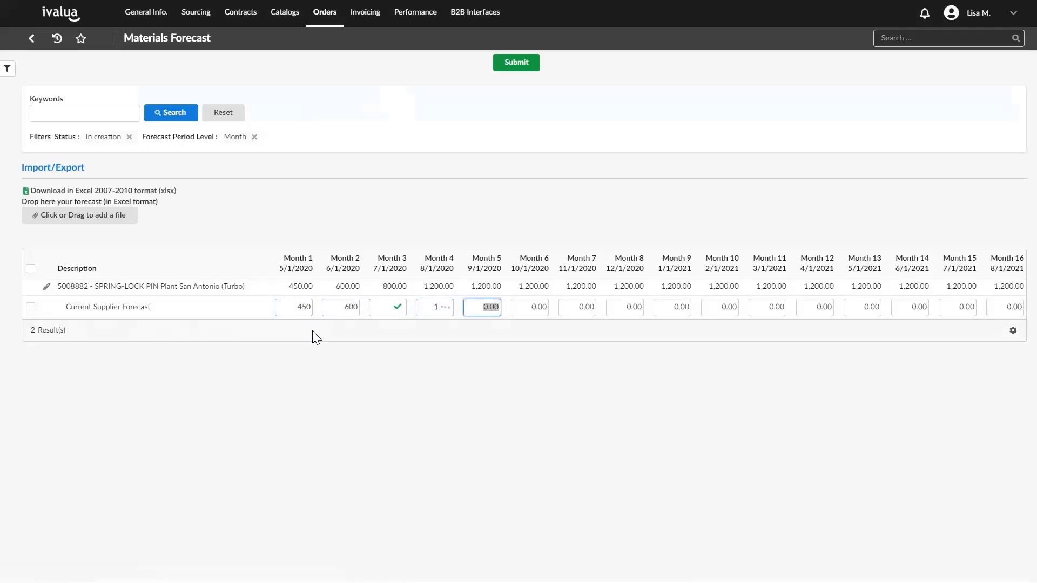
Set the Current Supplier Forecast to 600 for Month 5 and 12000 for Month 6, and try to submit it
{"action": "type", "text": "6"}
{"action": "key", "text": "Tab"}
{"action": "type", "text": "12,"}
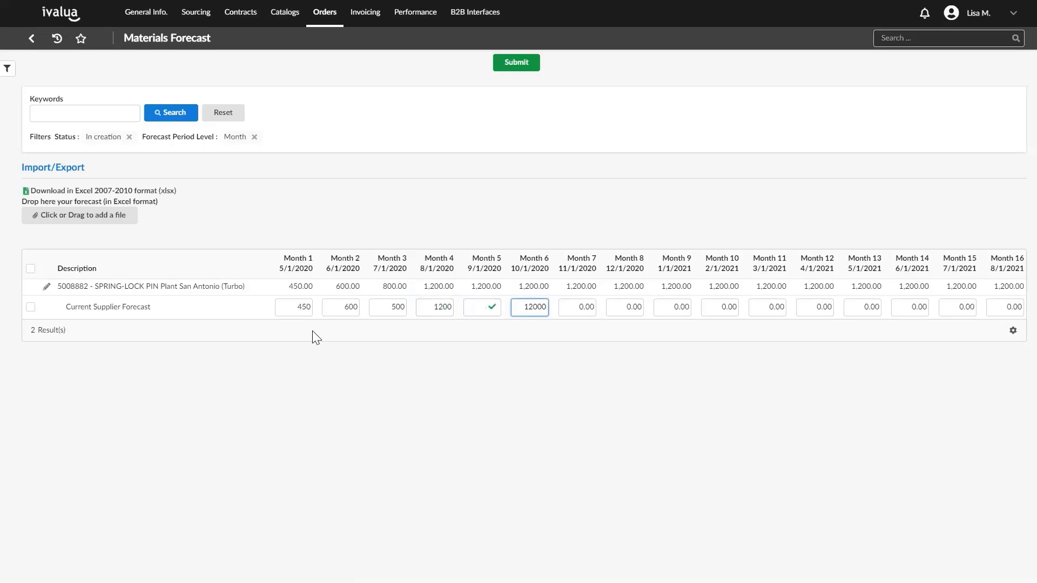
{"action": "type", "text": "000"}
{"action": "left_click", "coordinate": [516, 63]}
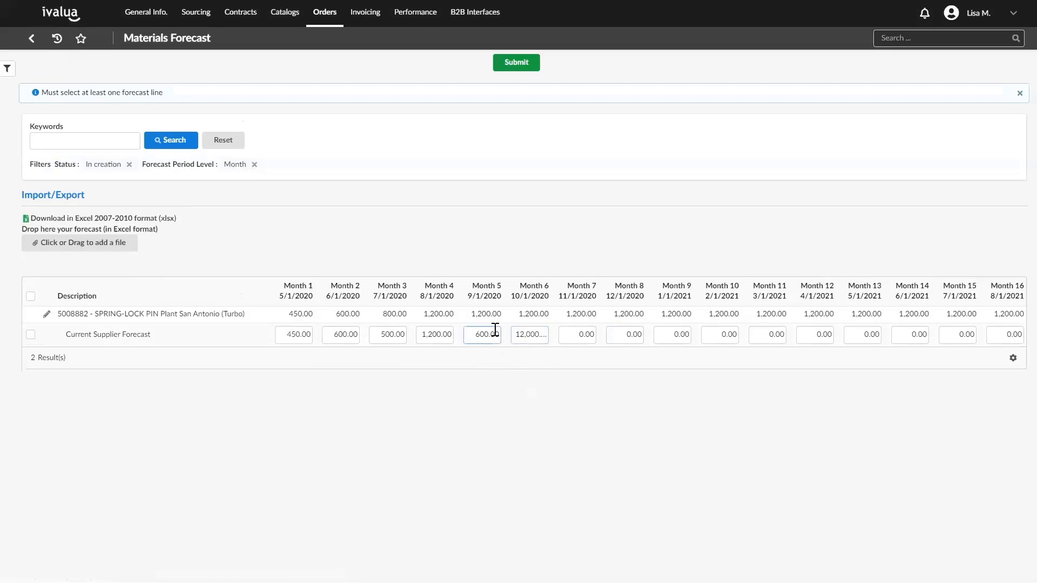
Correct the Month 6 quantity in the Current Supplier Forecast
{"action": "key", "text": "Tab"}
{"action": "type", "text": "12"}
{"action": "left_click", "coordinate": [547, 222]}
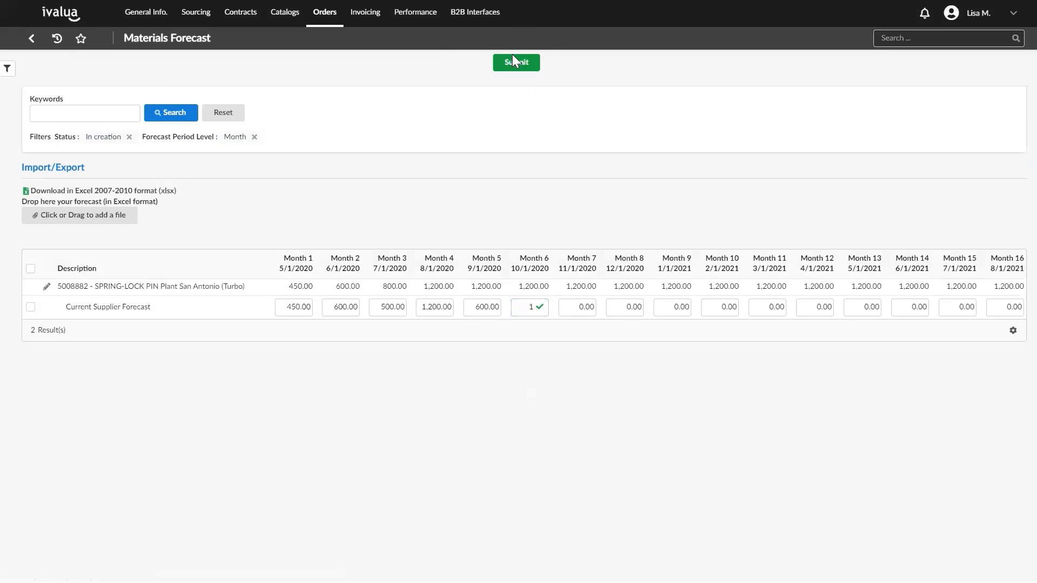